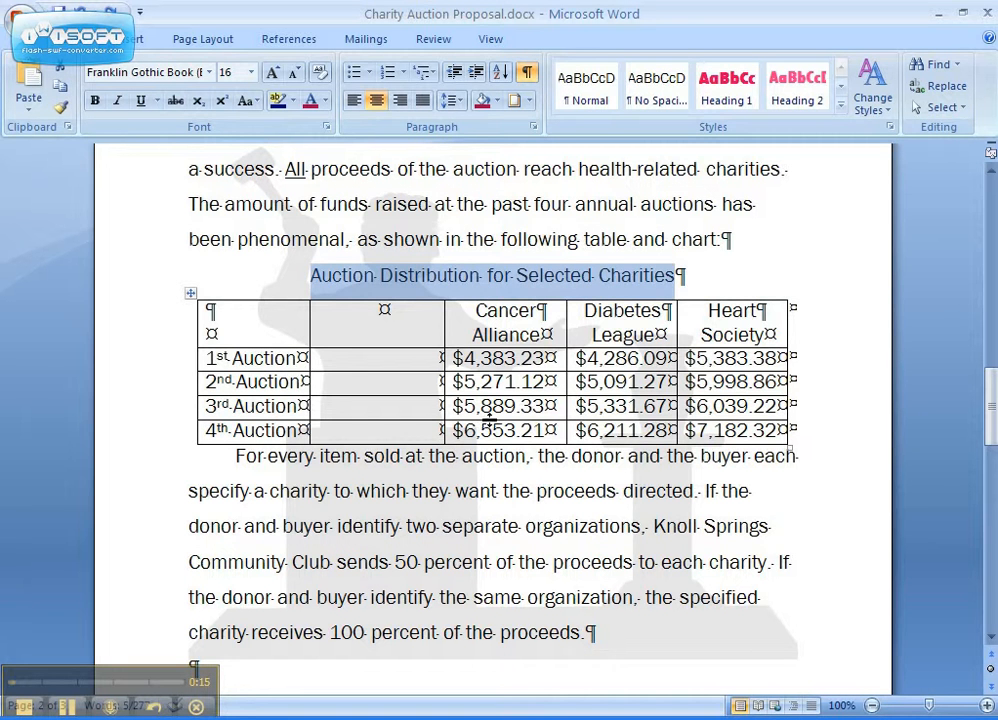
Step: Make the table title "Auction Distribution for Selected Charities" bold and color it with a dark red theme color
click(450, 239)
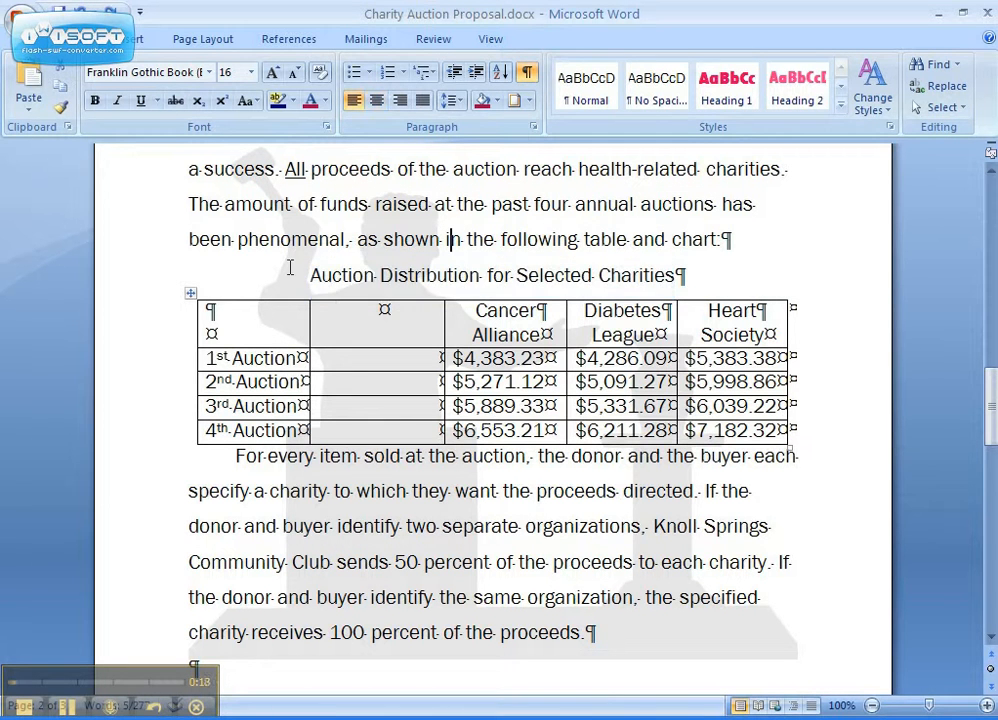
drag(309, 275, 673, 285)
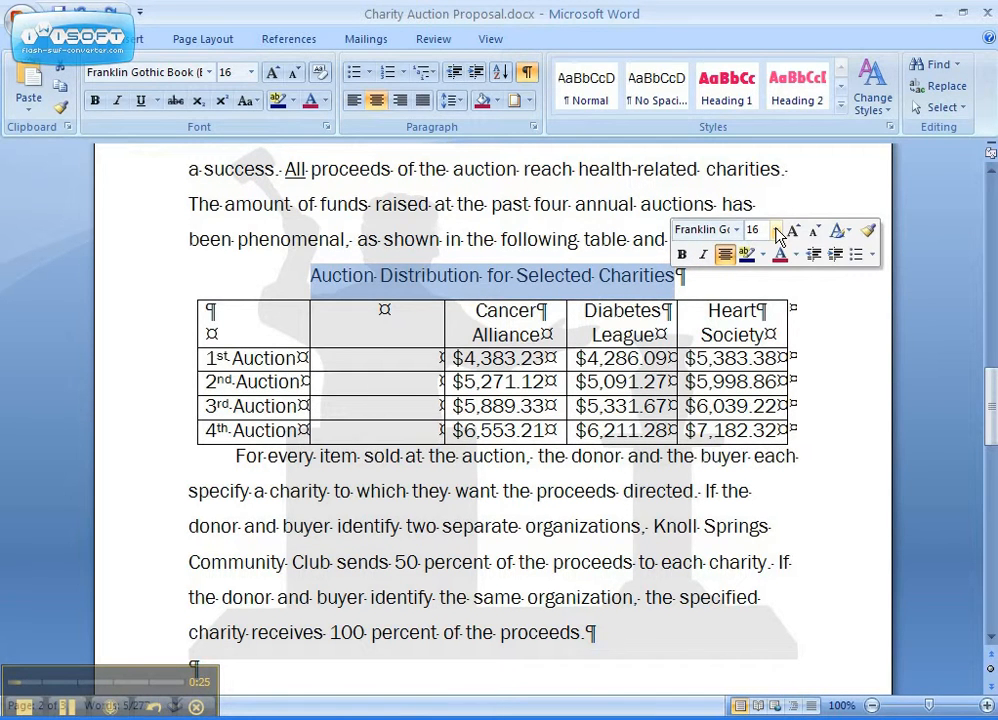
click(687, 254)
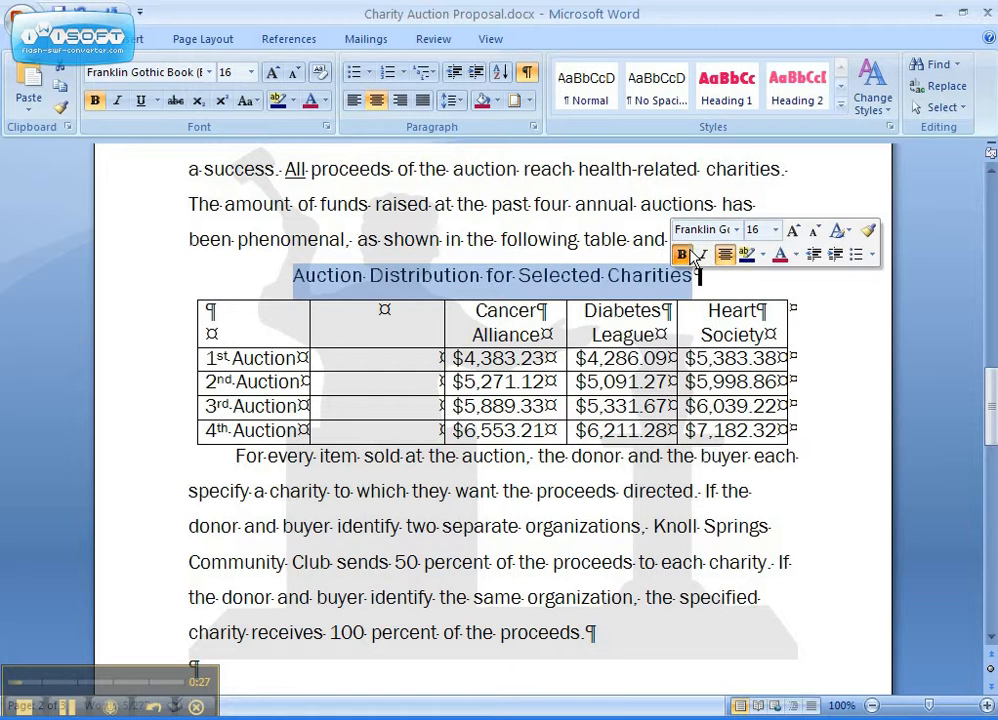
click(796, 256)
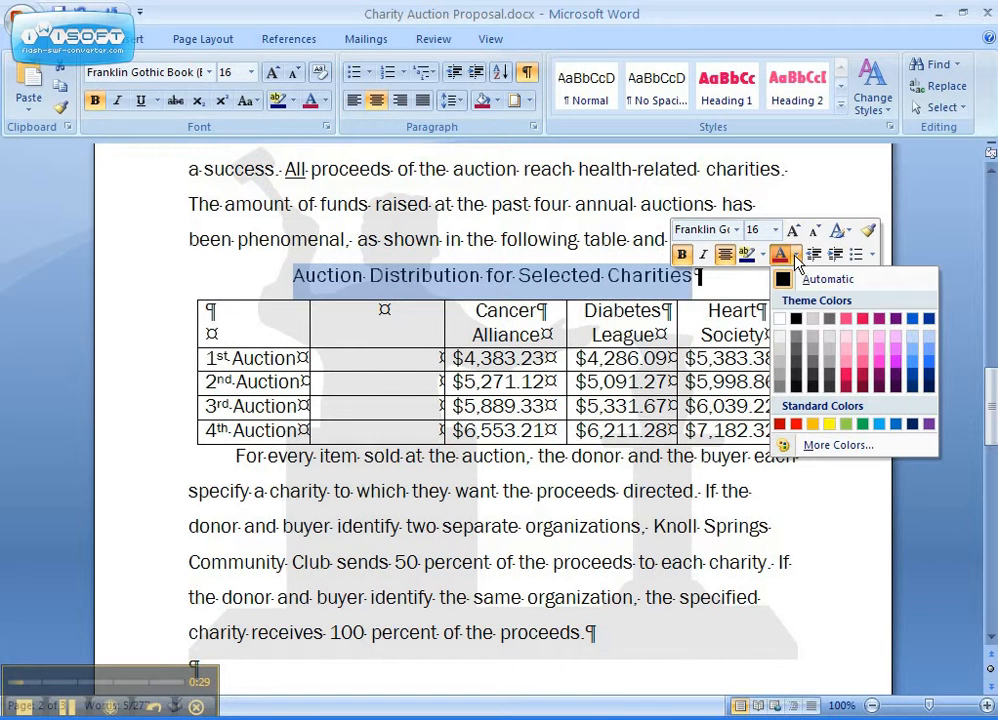
click(864, 381)
click(470, 280)
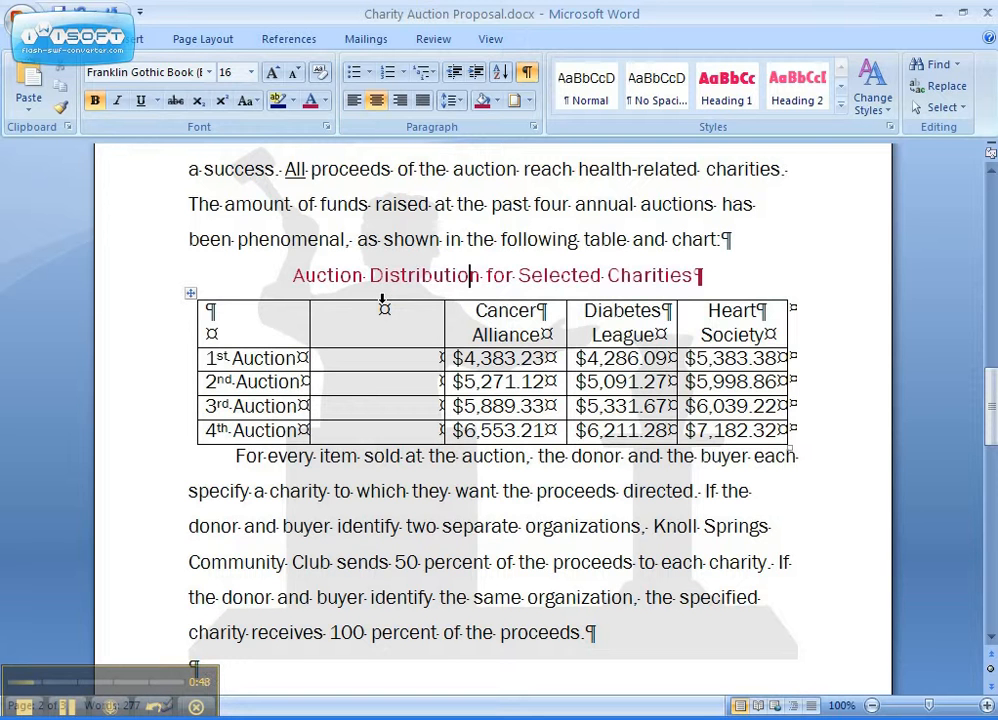
Step: Delete the empty second column from the auction table
click(383, 300)
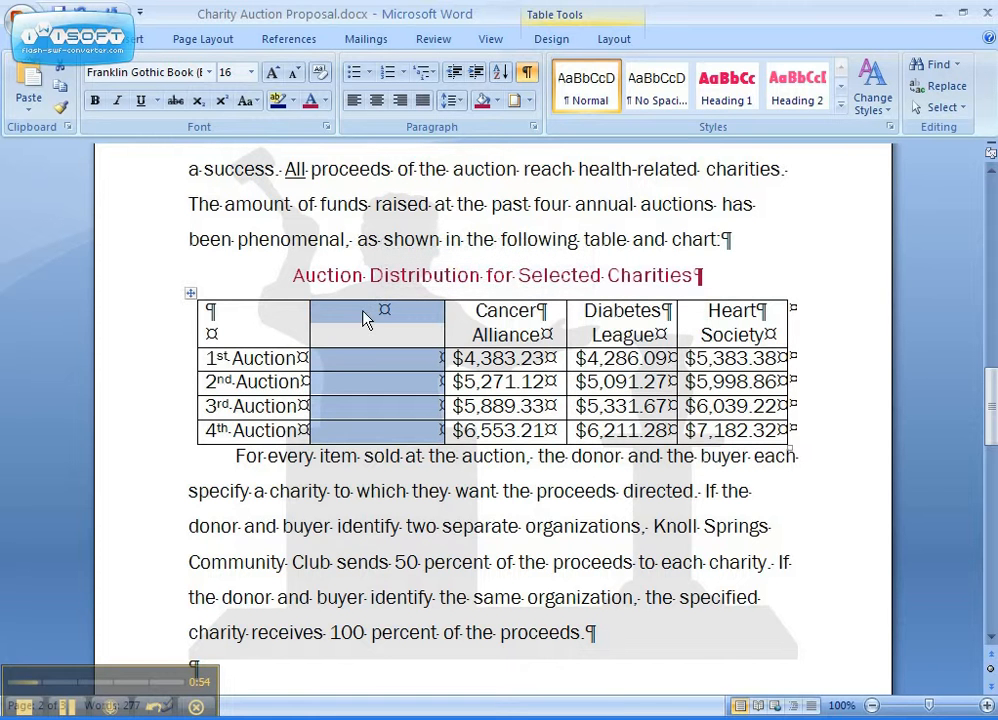
right_click(358, 389)
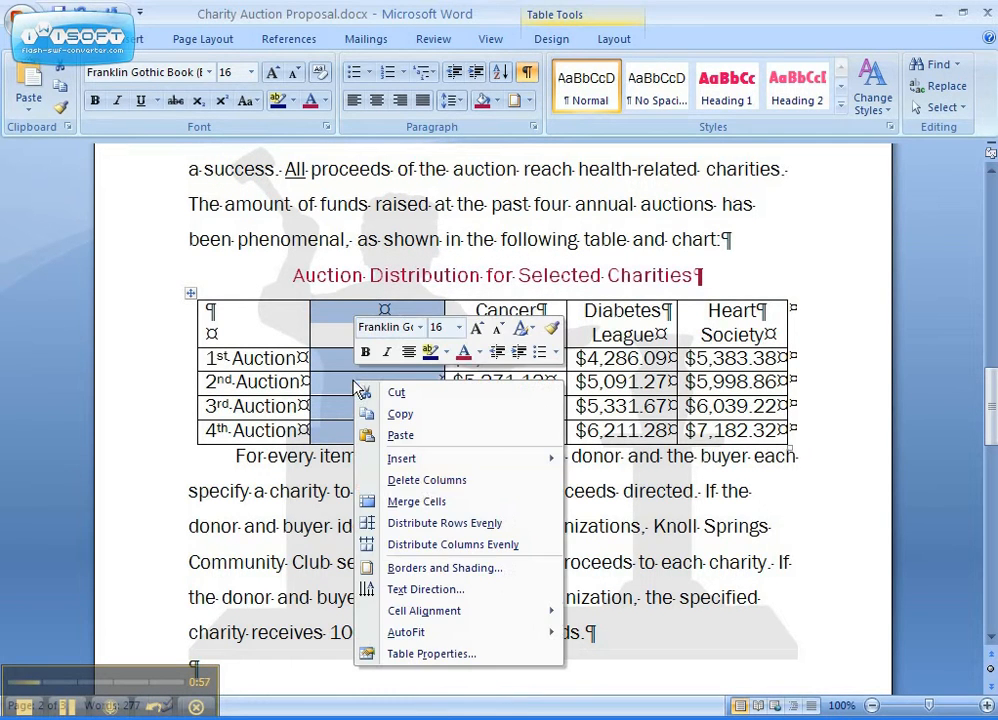
click(415, 483)
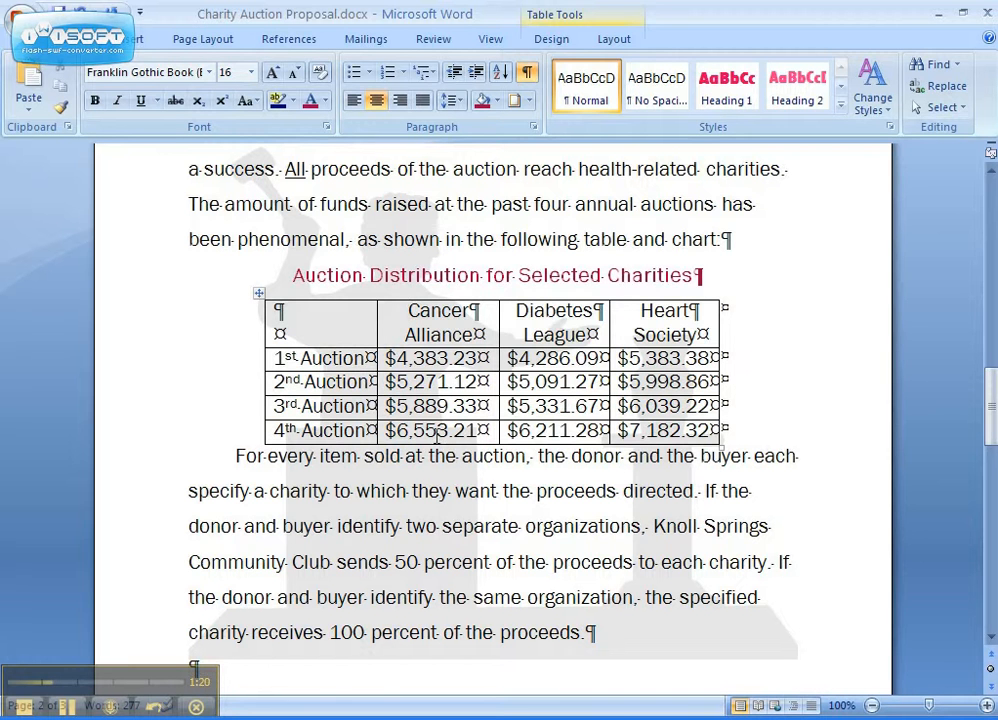
Step: Insert a row below the 4th Auction row and enter "Total" in its first cell
click(326, 428)
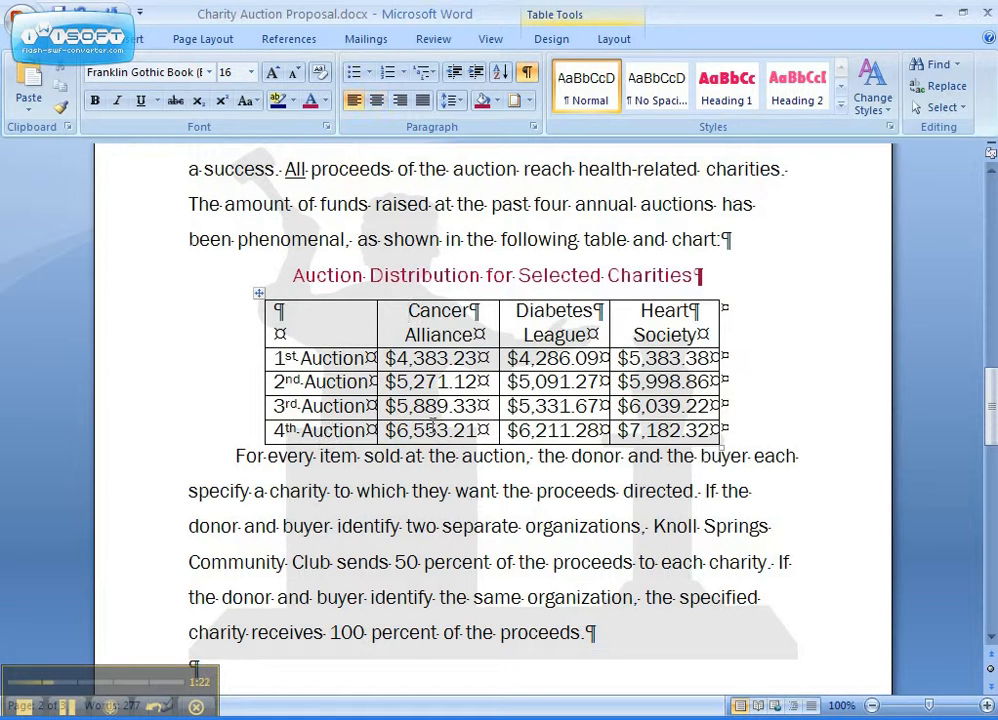
click(559, 430)
click(334, 430)
click(624, 40)
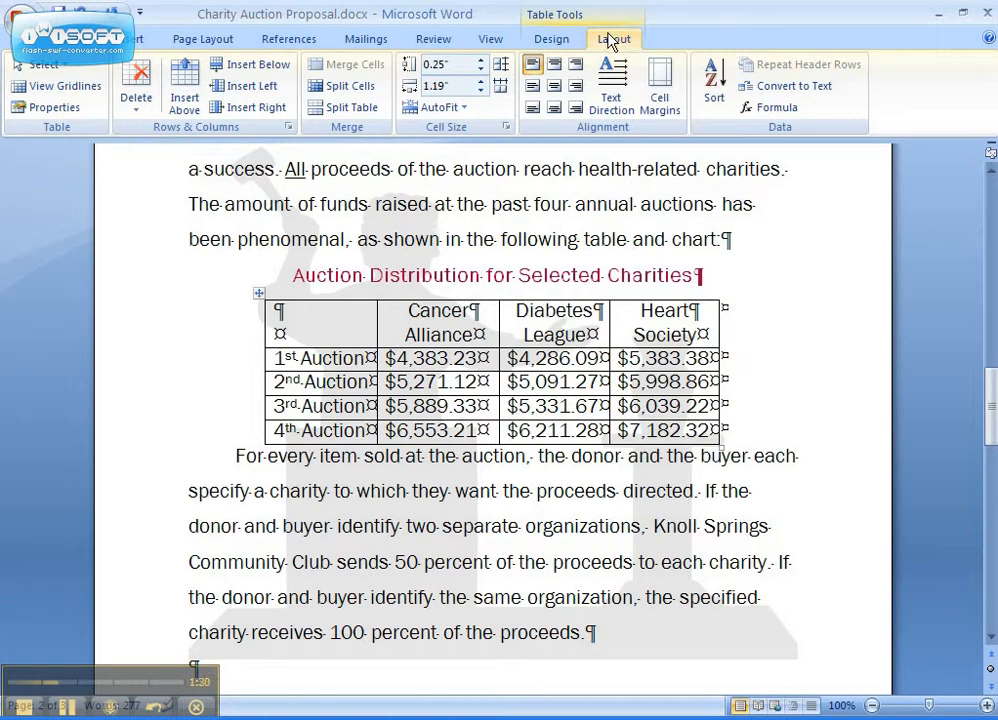
click(231, 72)
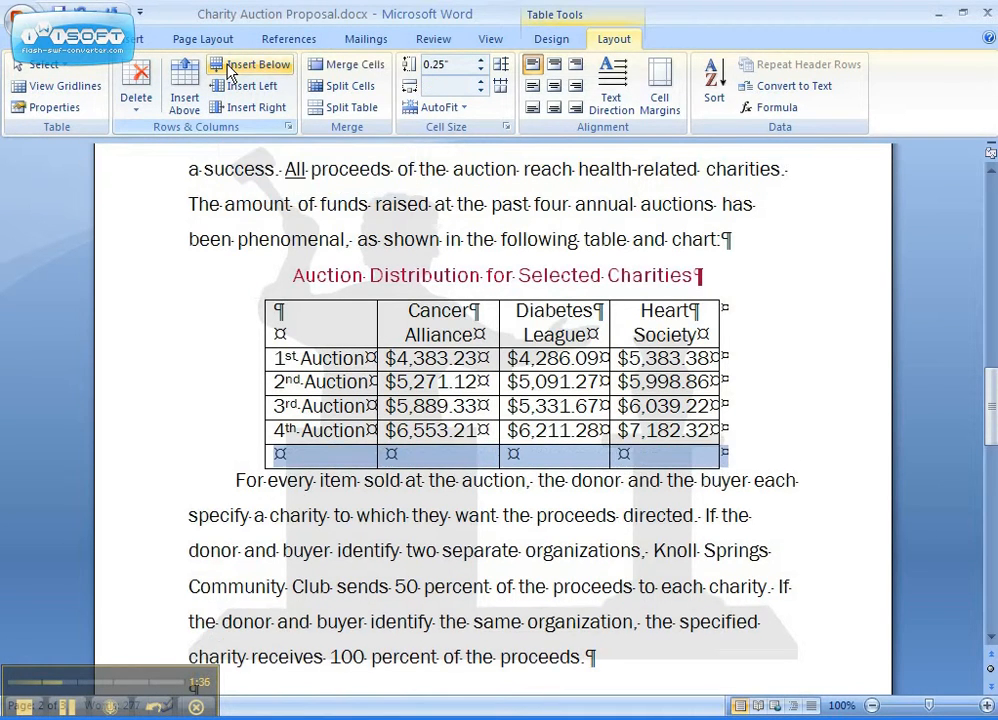
click(317, 455)
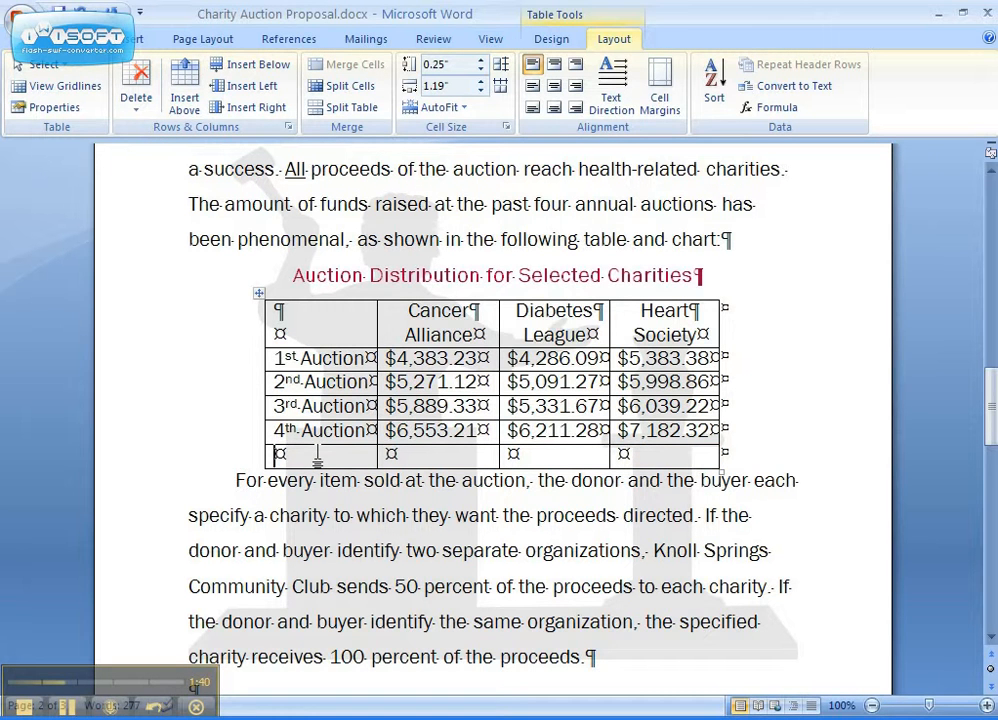
text(Total)
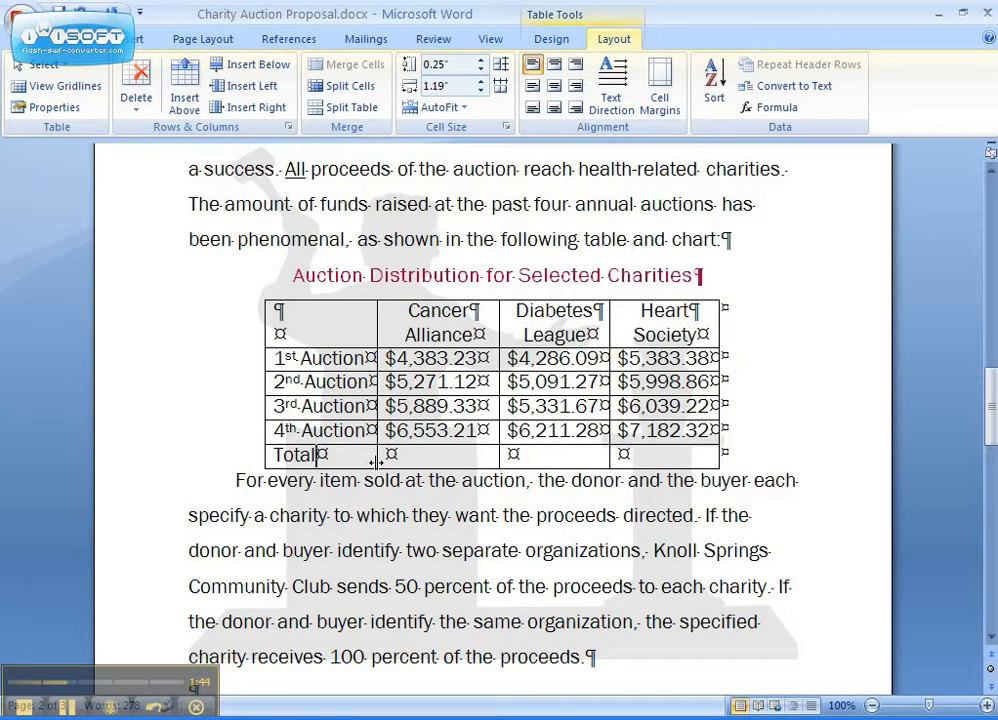
Step: Insert the formula =SUM(ABOVE) in the Total row's Cancer Alliance cell
scroll(295, 362, up, 2)
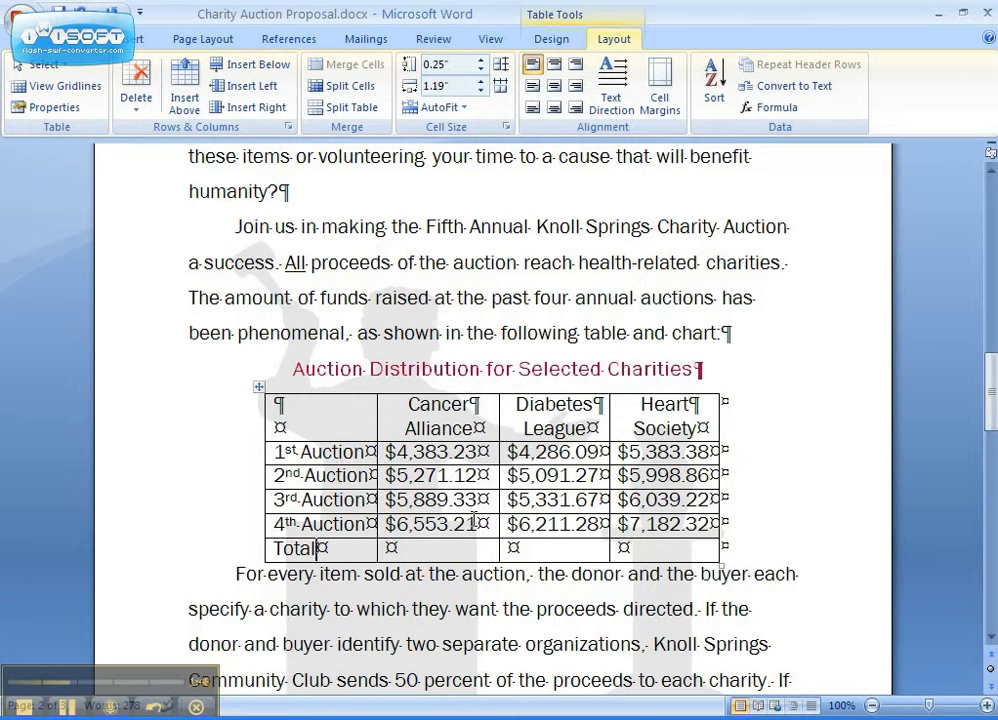
click(420, 552)
click(770, 112)
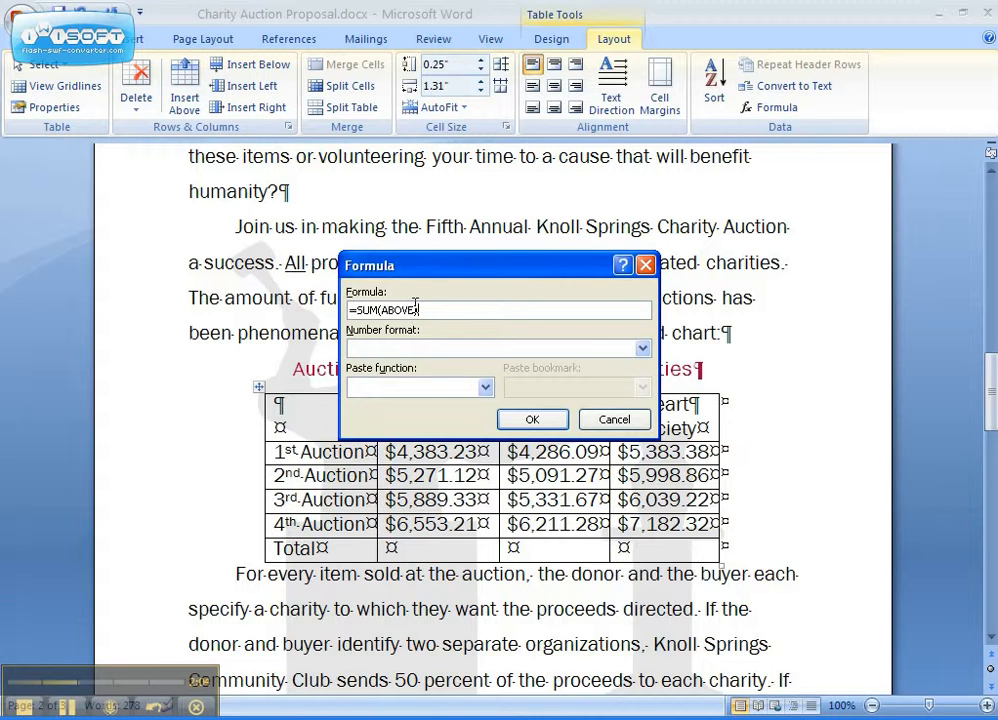
click(520, 422)
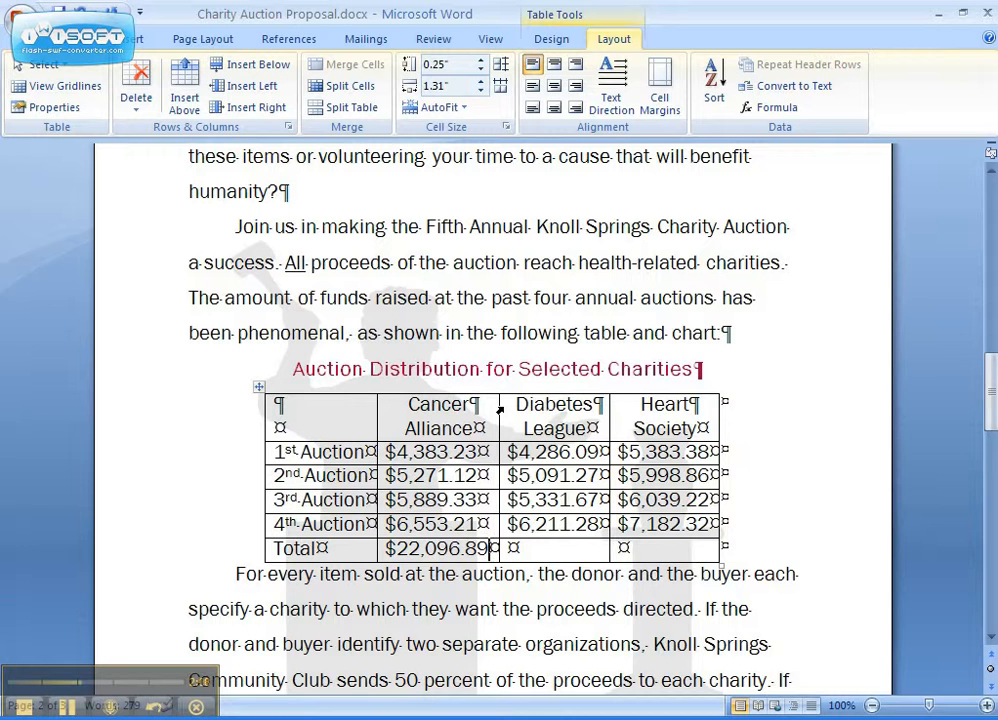
Step: Sum the Diabetes League amounts in the Total row with the default table formula
key(Tab)
click(775, 112)
click(531, 419)
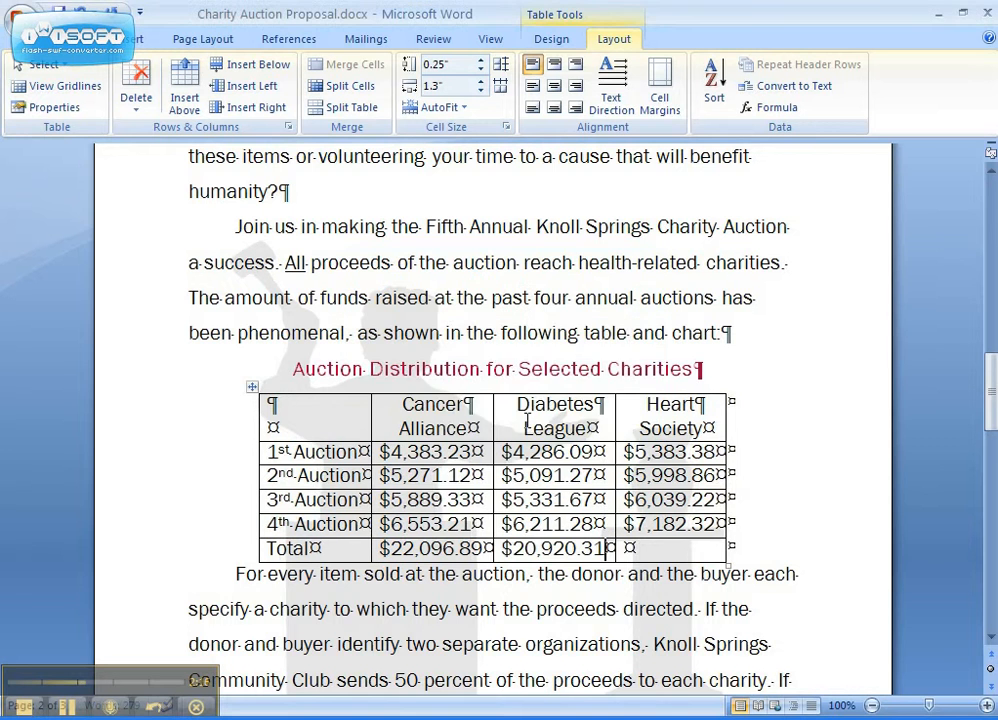
Step: Insert the formula =SUM(ABOVE) in the Total row's Heart Society cell
key(Tab)
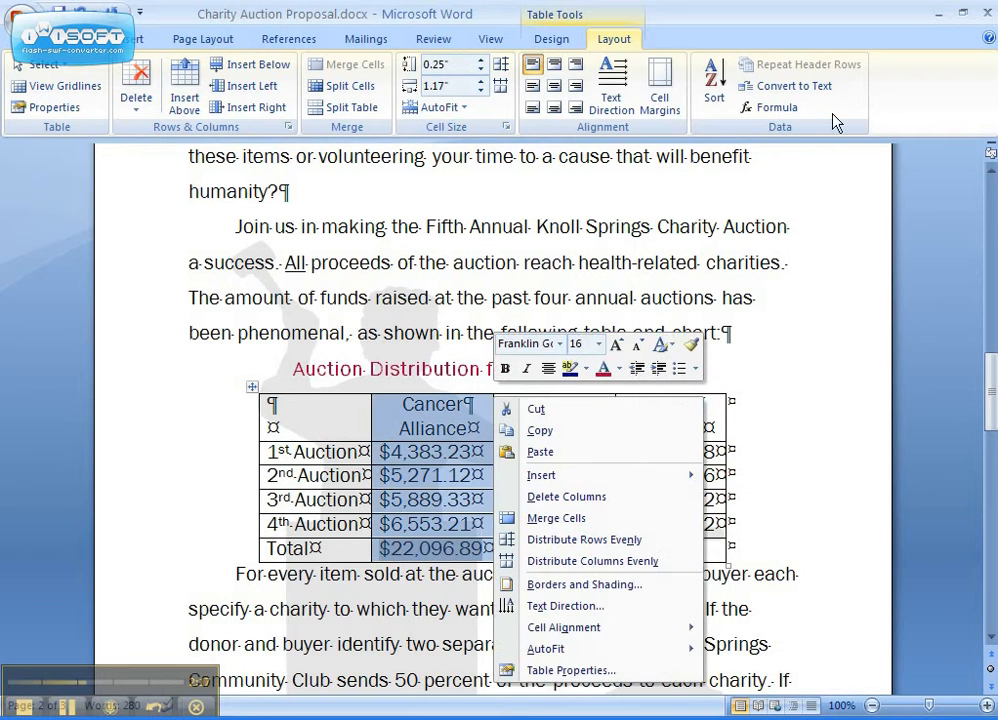
click(837, 122)
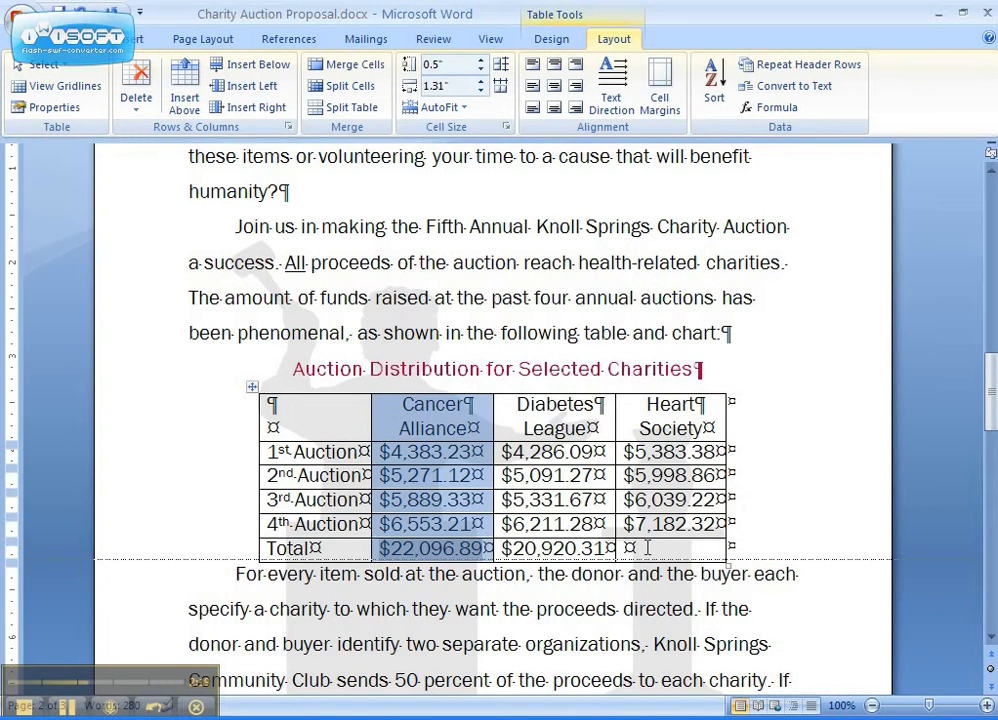
click(647, 547)
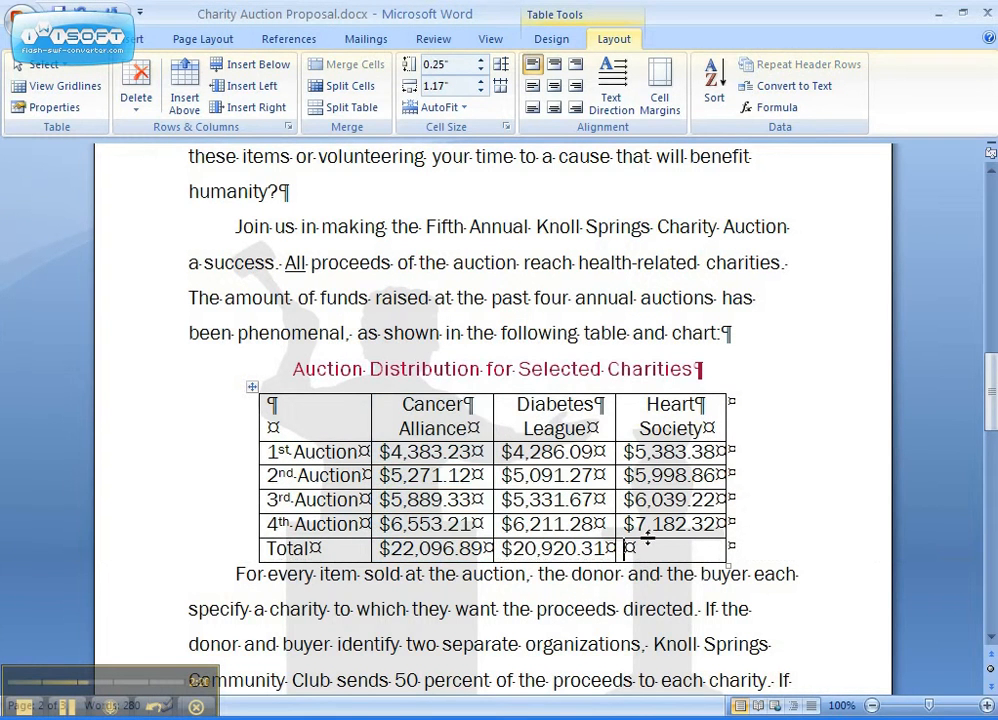
click(785, 108)
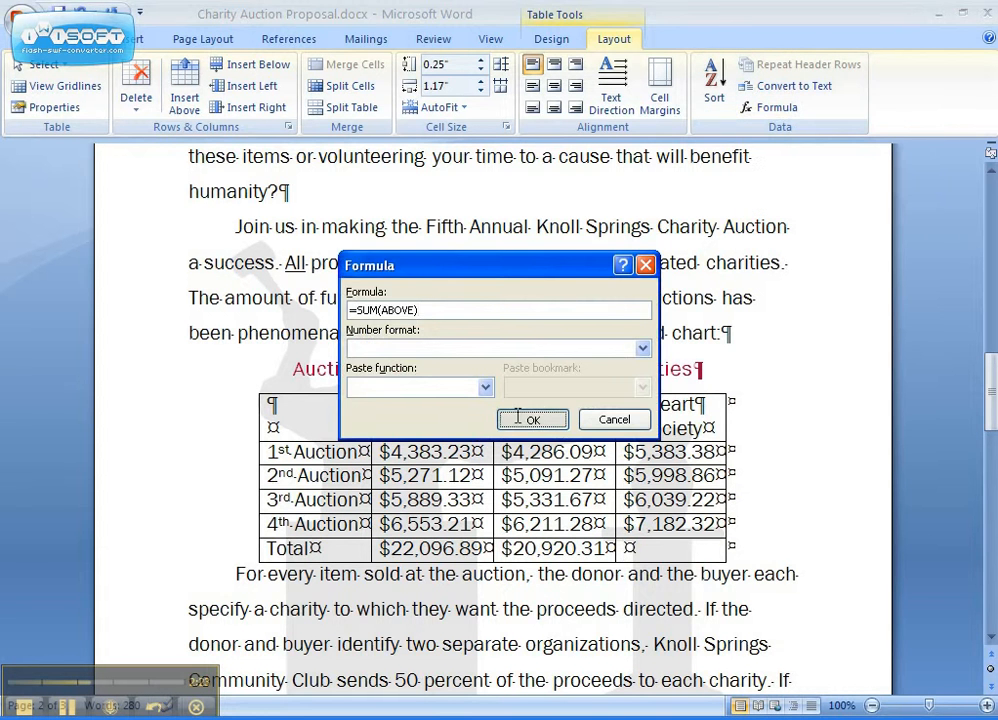
click(519, 417)
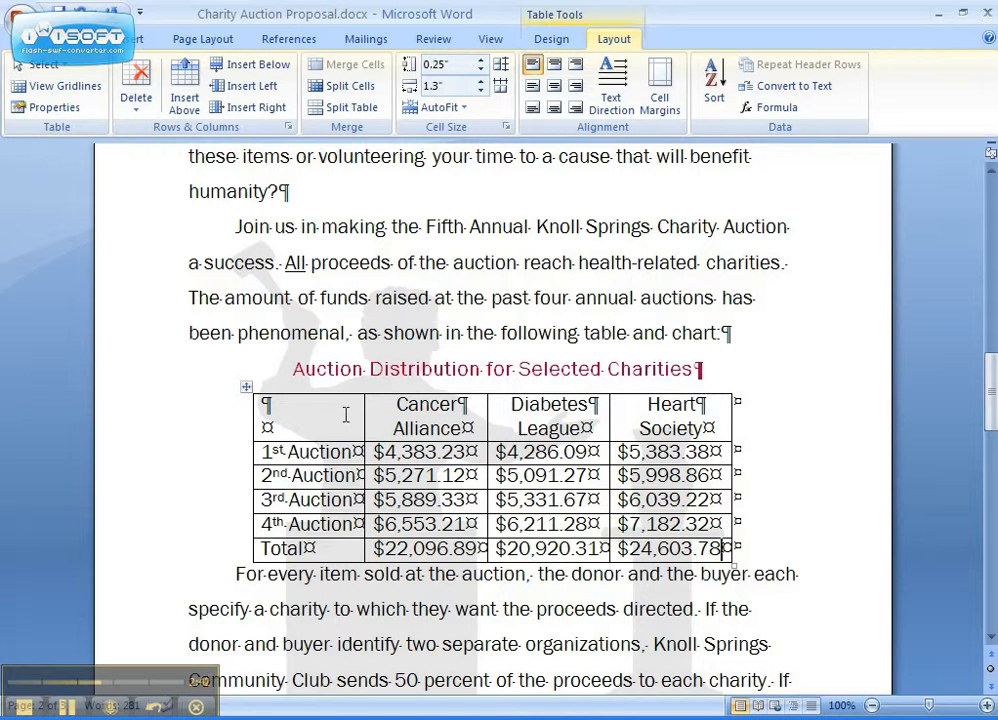
Step: Apply the built-in table style with a red header row and grey body to the whole table, and center the table
click(244, 389)
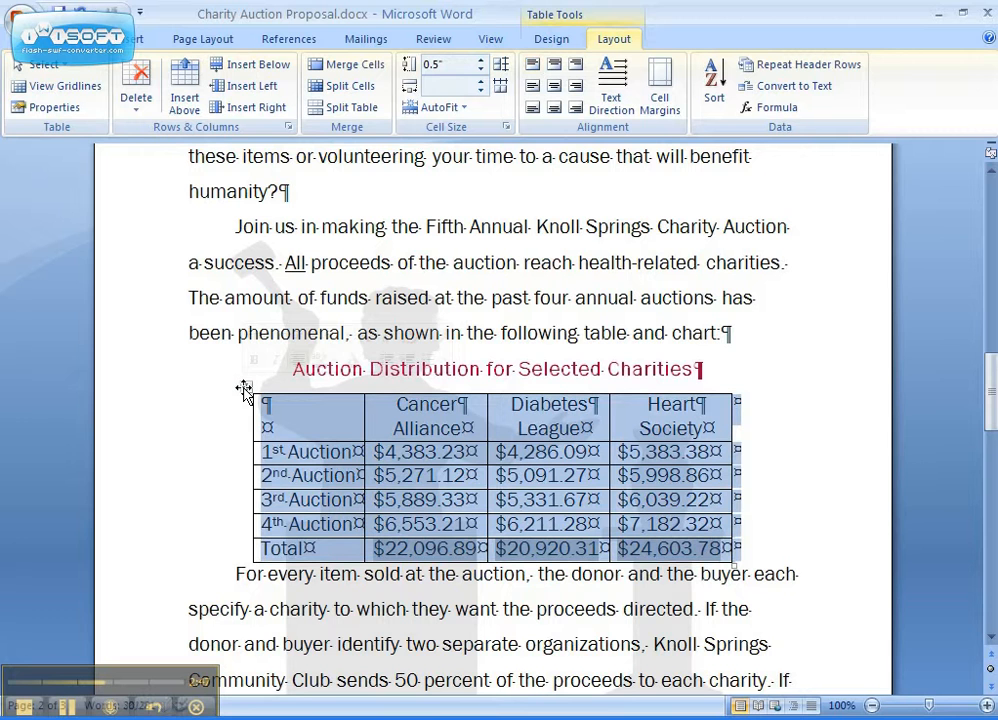
click(545, 45)
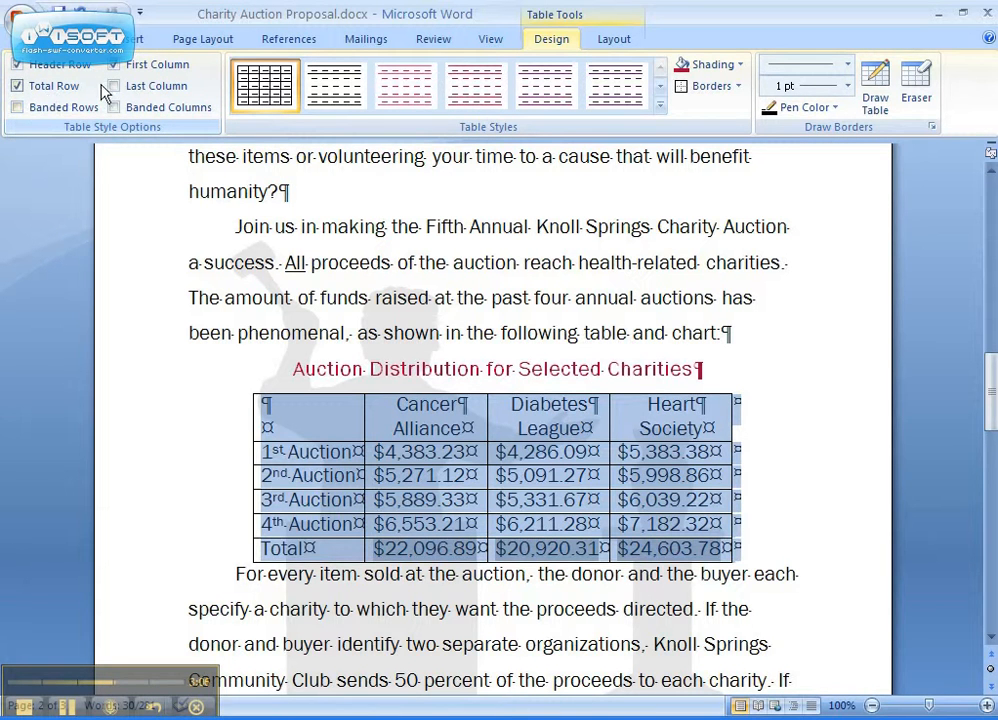
click(659, 108)
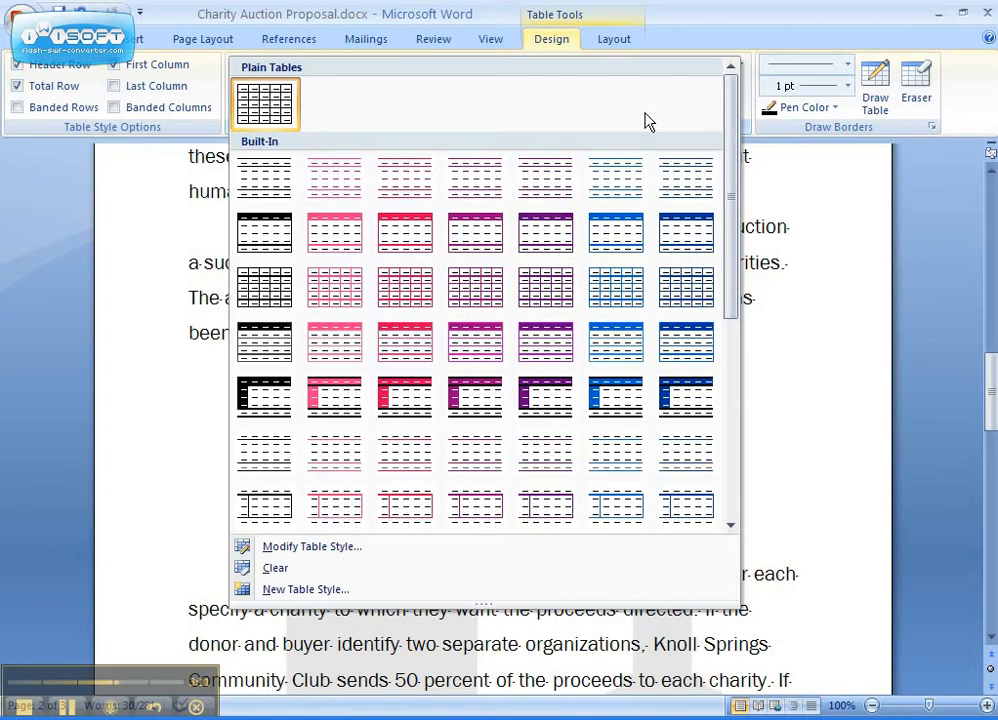
scroll(362, 232, down, 5)
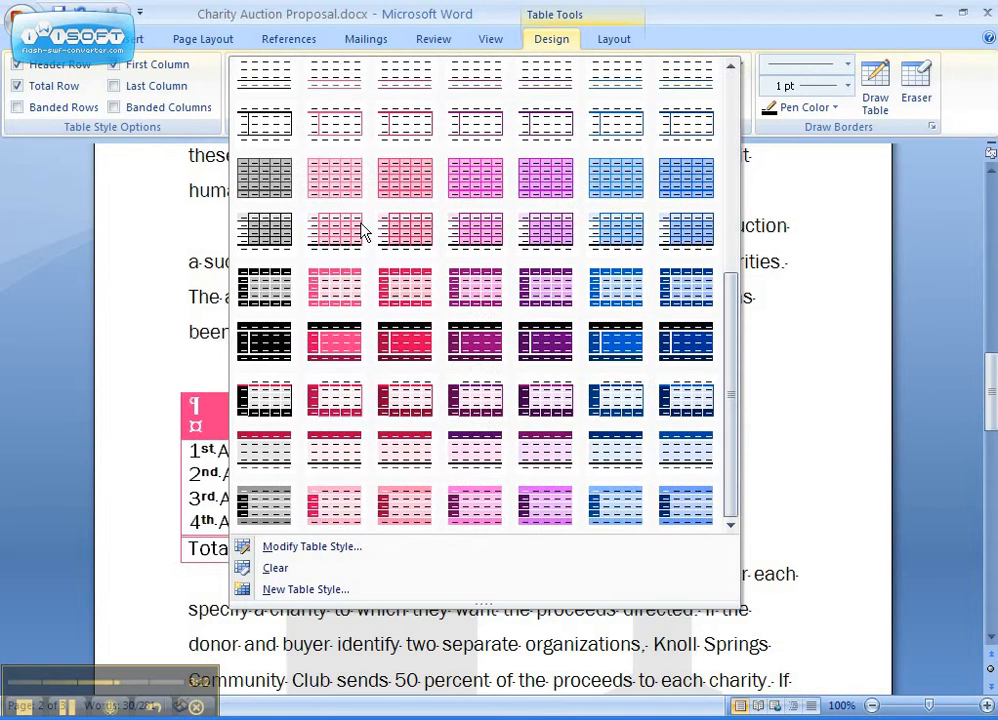
click(276, 463)
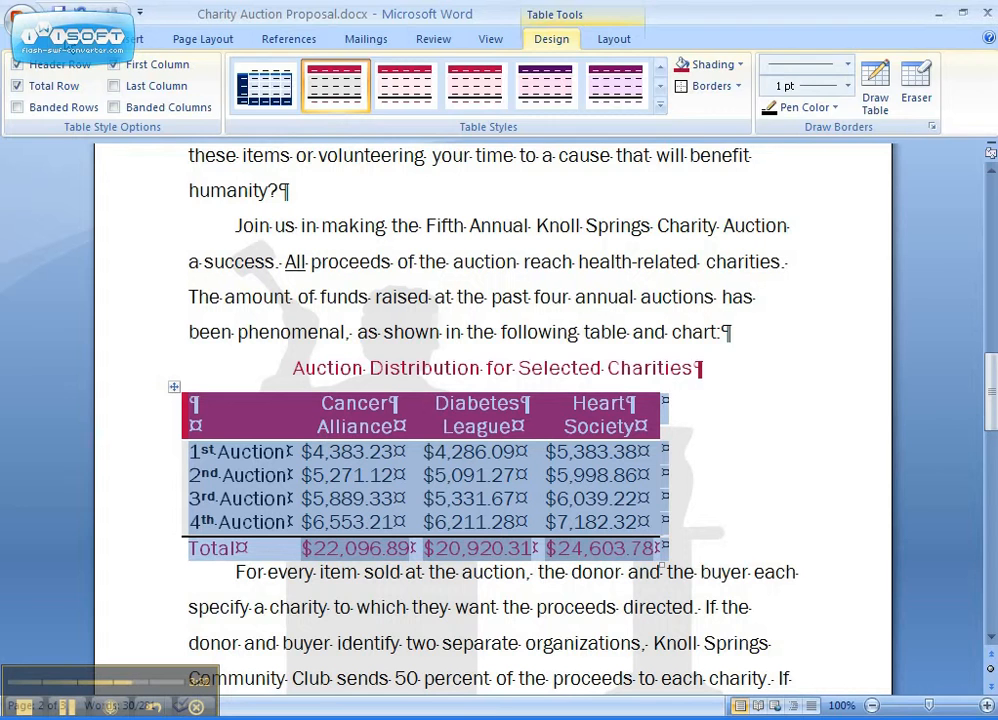
click(70, 39)
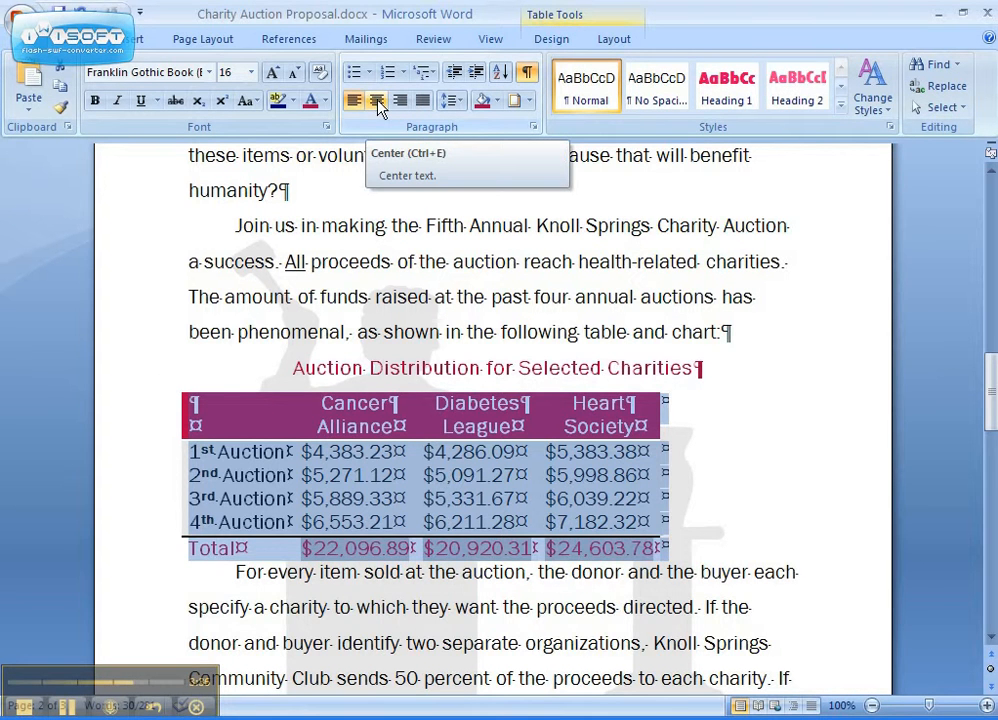
click(379, 105)
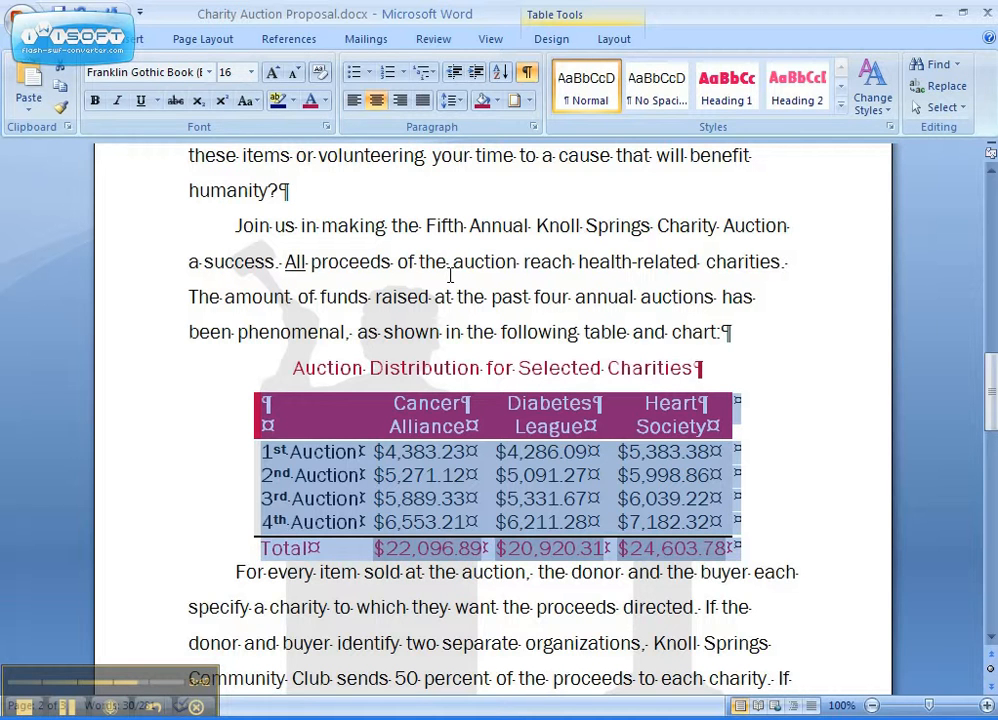
Step: Add 1 pt outside borders around the whole table
click(613, 40)
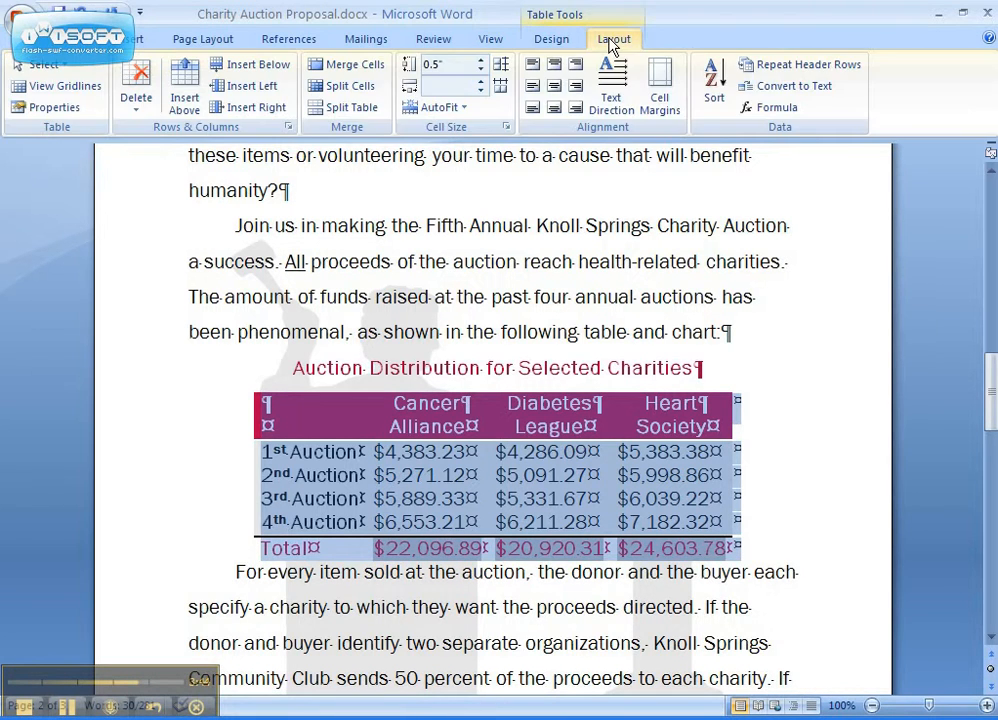
click(550, 39)
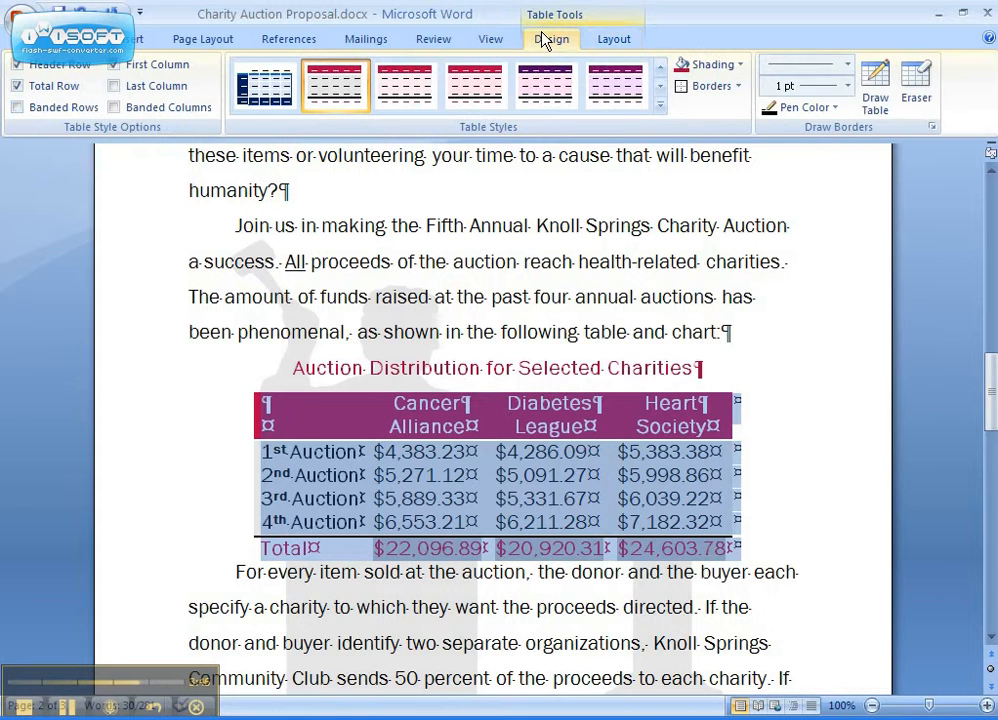
click(848, 86)
click(810, 314)
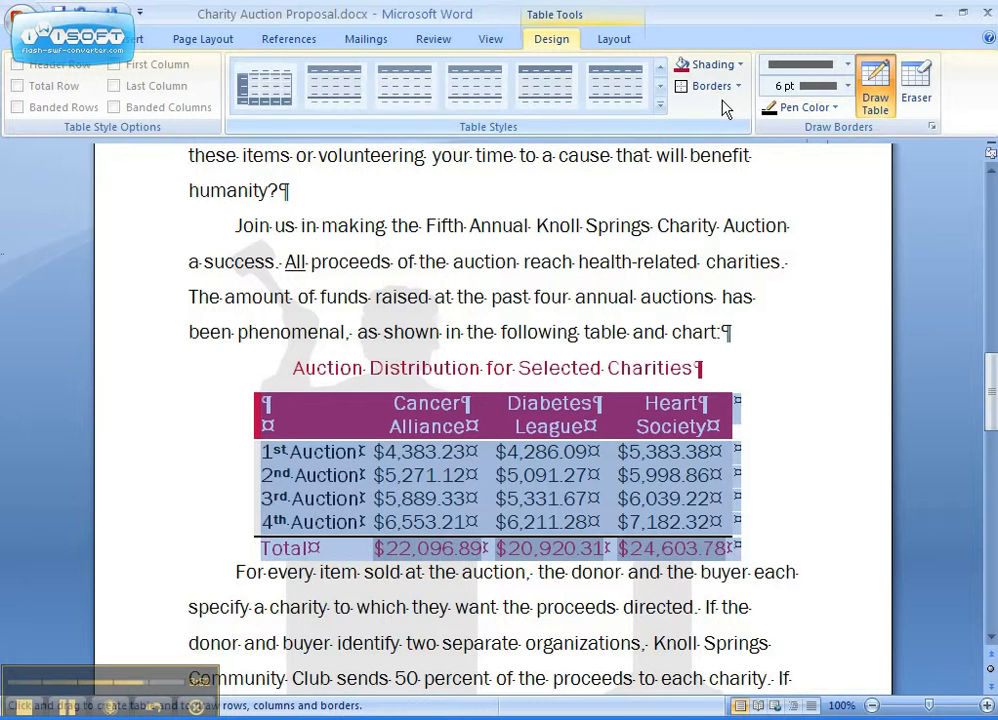
click(845, 87)
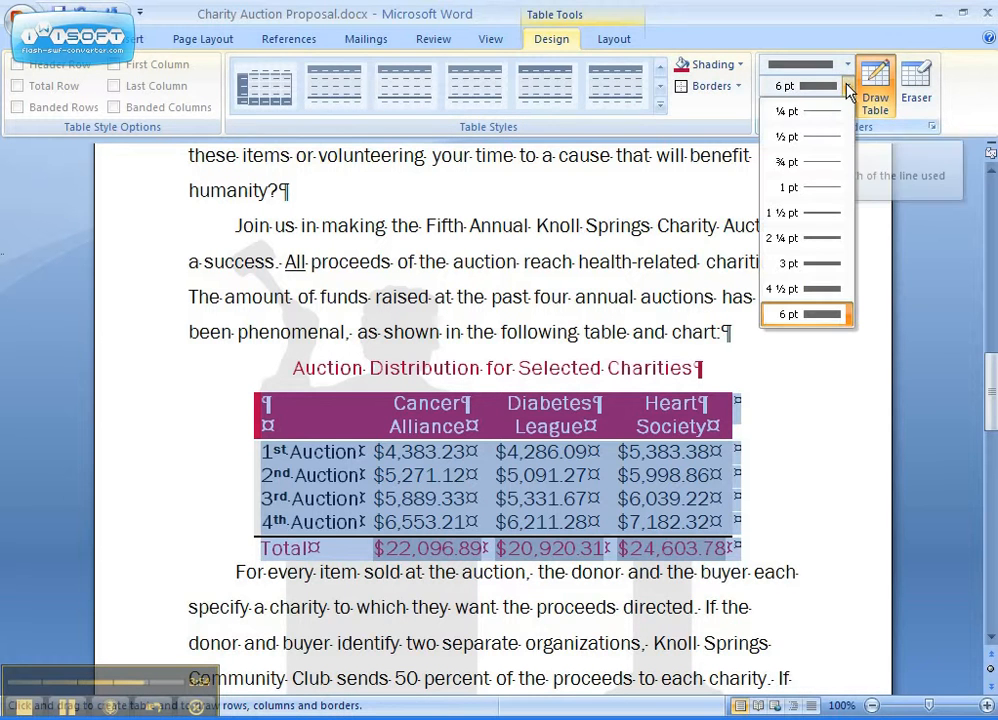
click(800, 186)
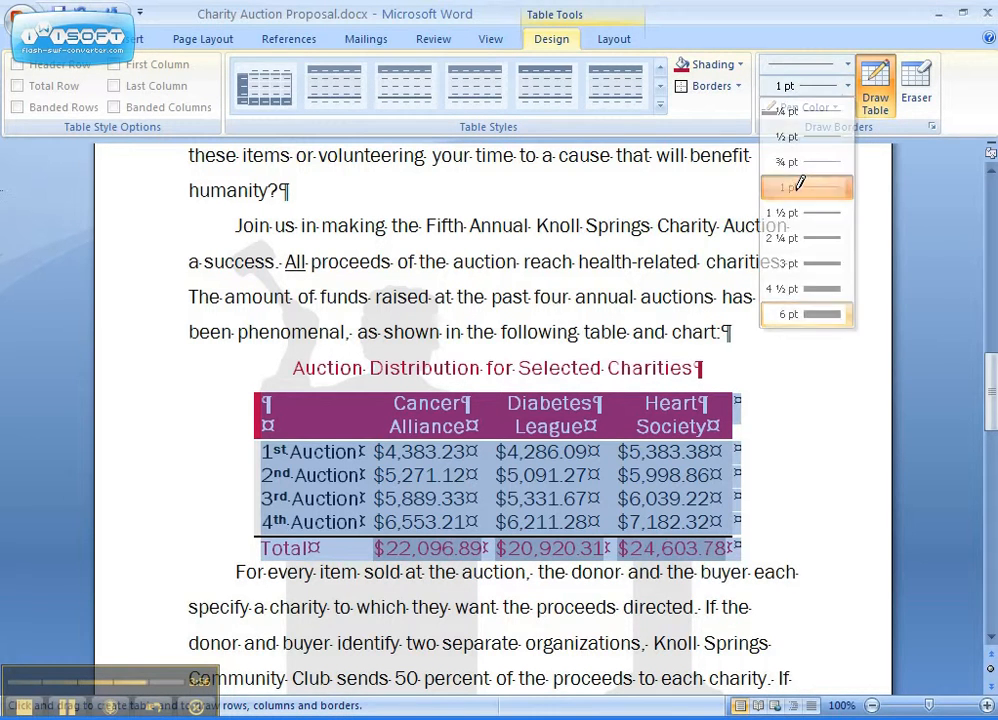
click(740, 88)
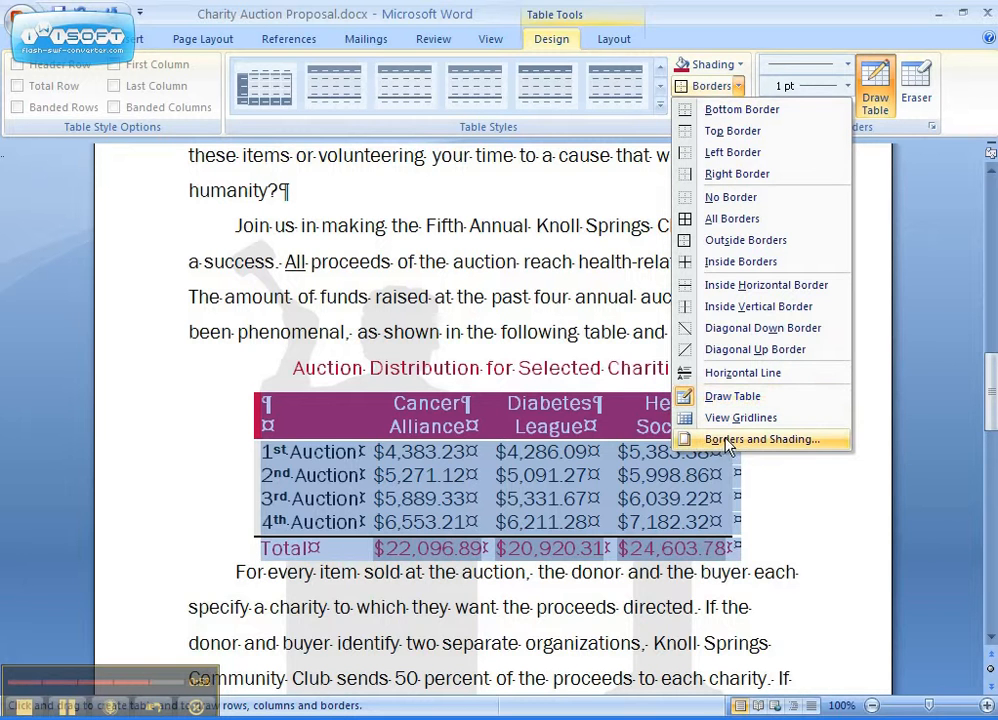
click(738, 246)
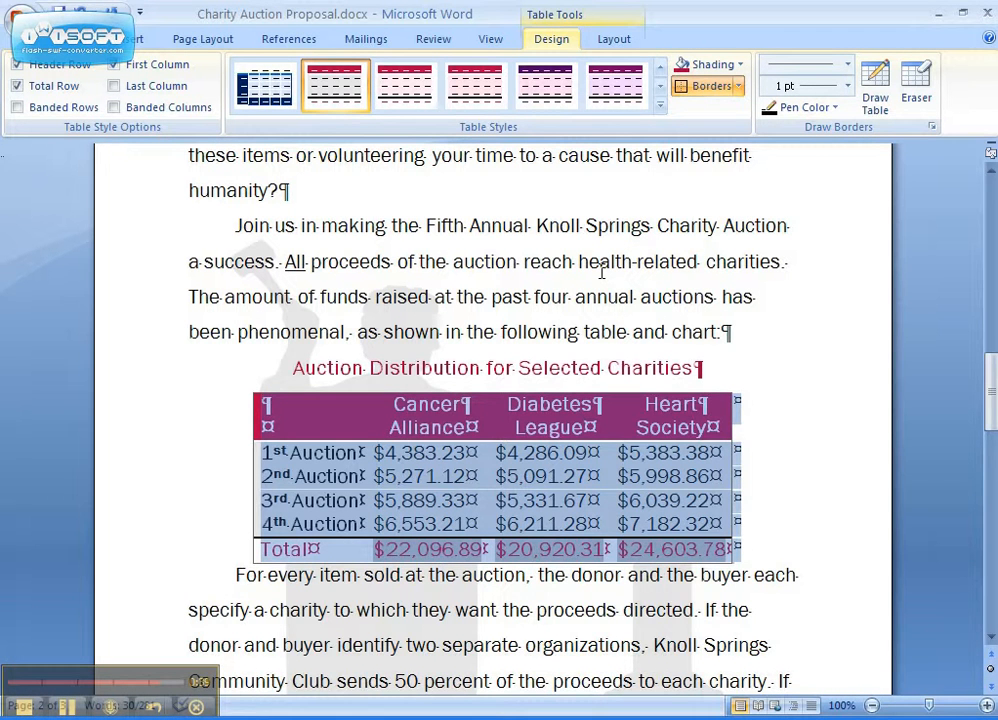
Step: Select all dollar amounts from the 1st Auction row through the Total row and bring up the cell alignment options
click(389, 452)
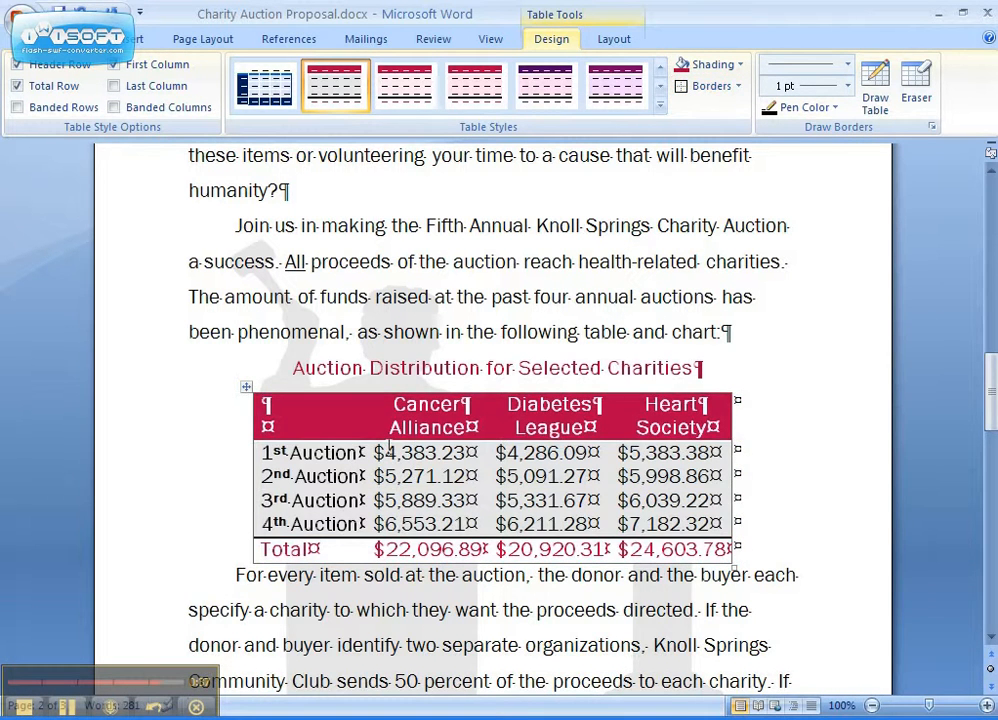
drag(389, 452, 700, 549)
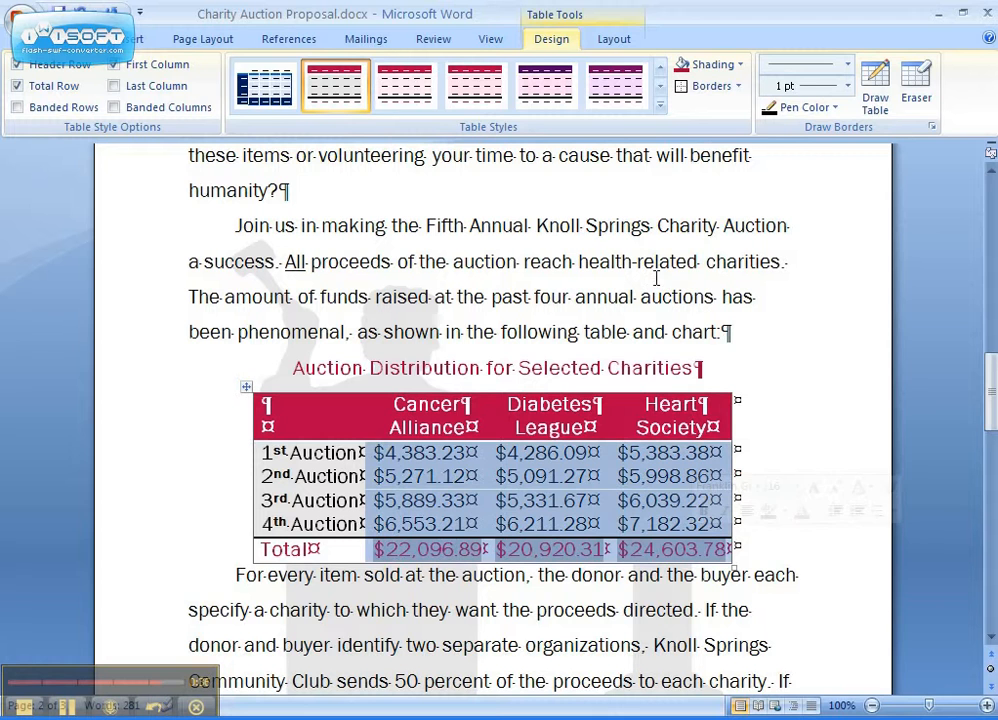
click(614, 39)
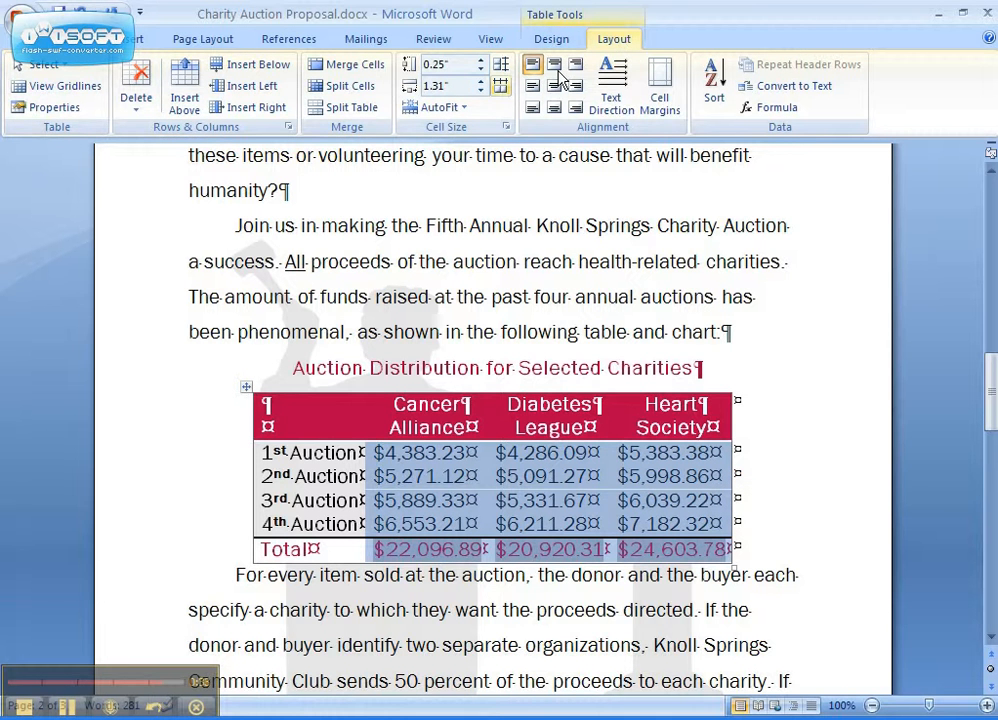